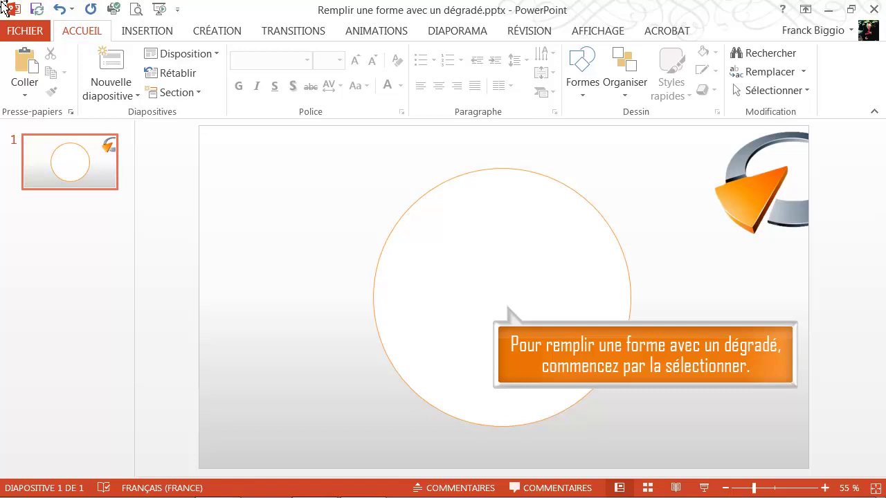
# Select the circle and open the Remplissage fill dropdown on the FORMAT tab
pyautogui.click(493, 280)
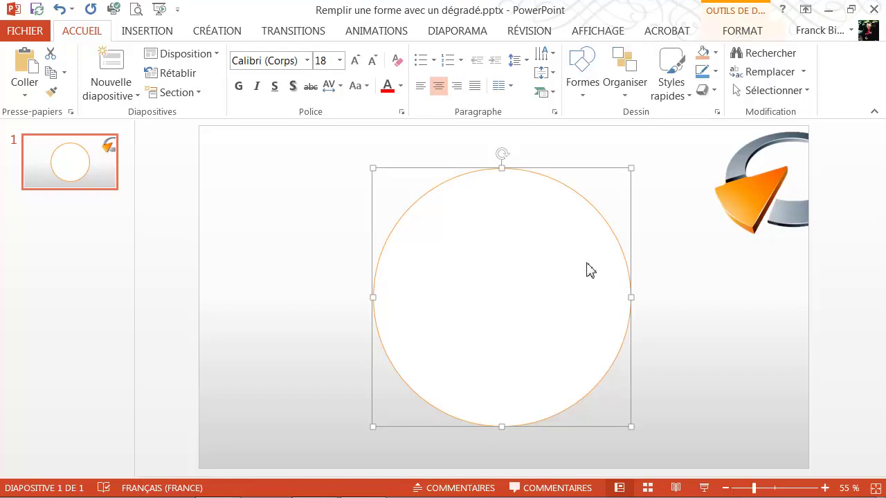
pyautogui.click(750, 36)
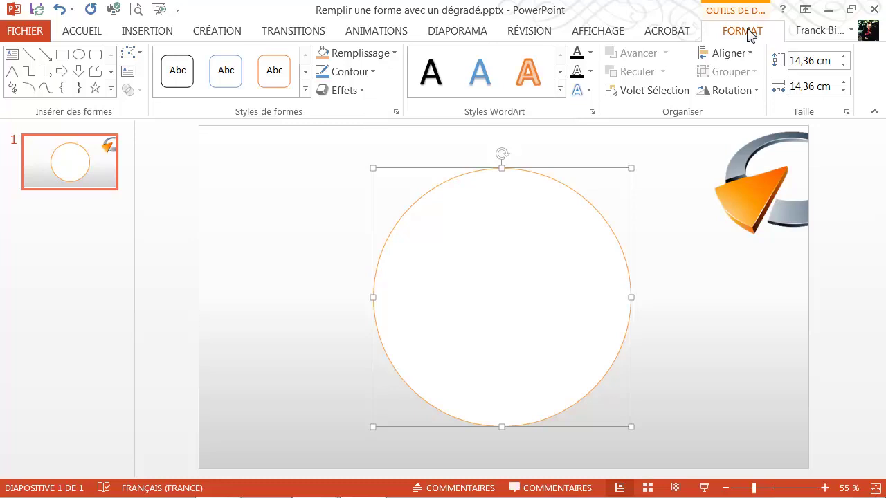
pyautogui.click(366, 57)
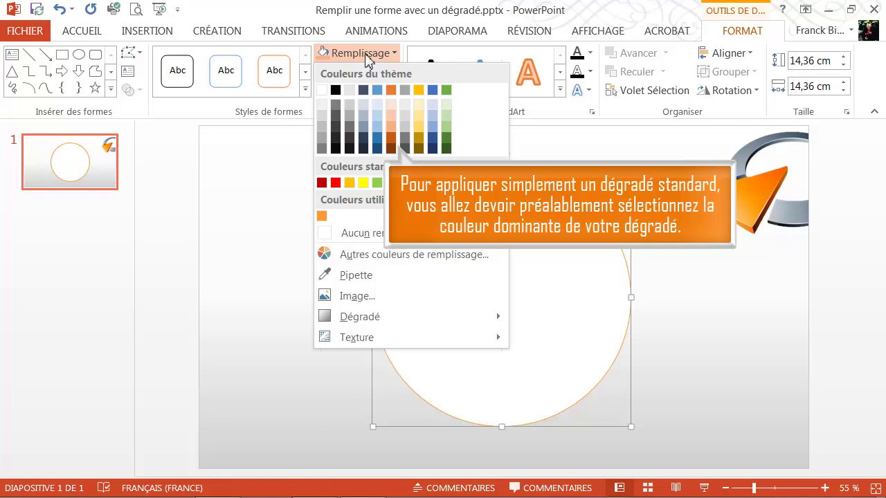
# Fill the circle light yellow, then apply a dark linear Dégradé variation
pyautogui.click(419, 127)
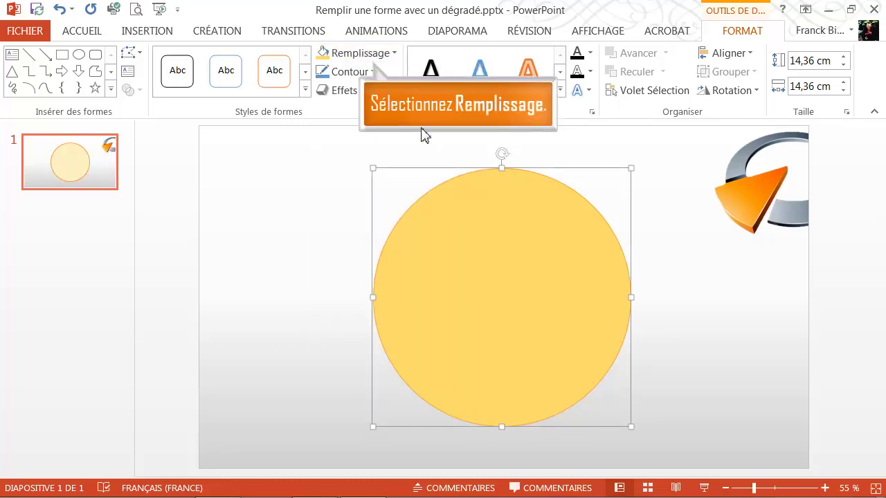
pyautogui.click(377, 56)
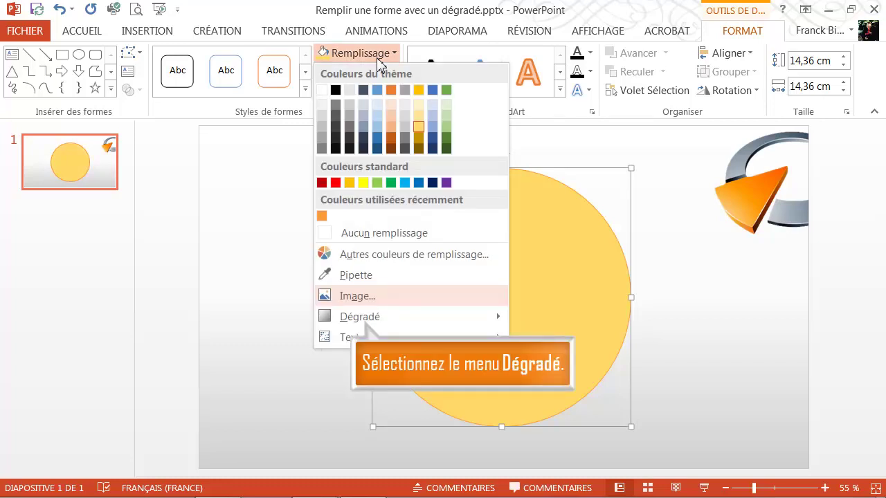
pyautogui.click(471, 320)
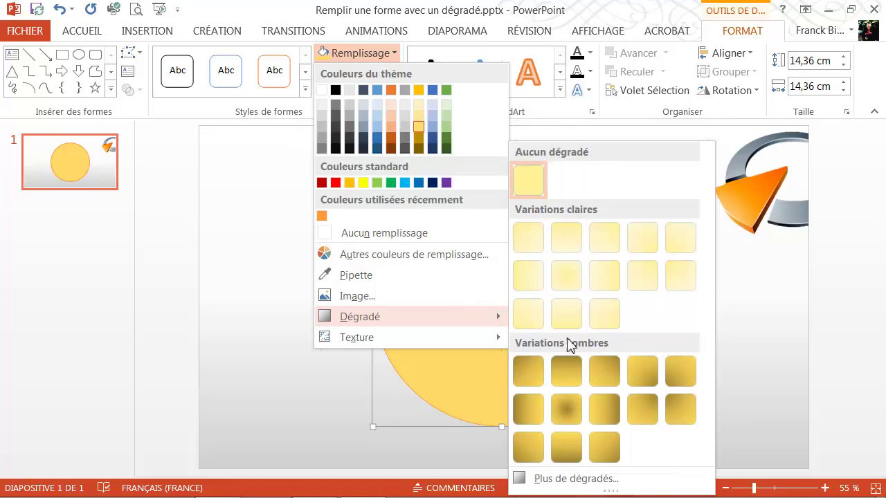
pyautogui.click(602, 411)
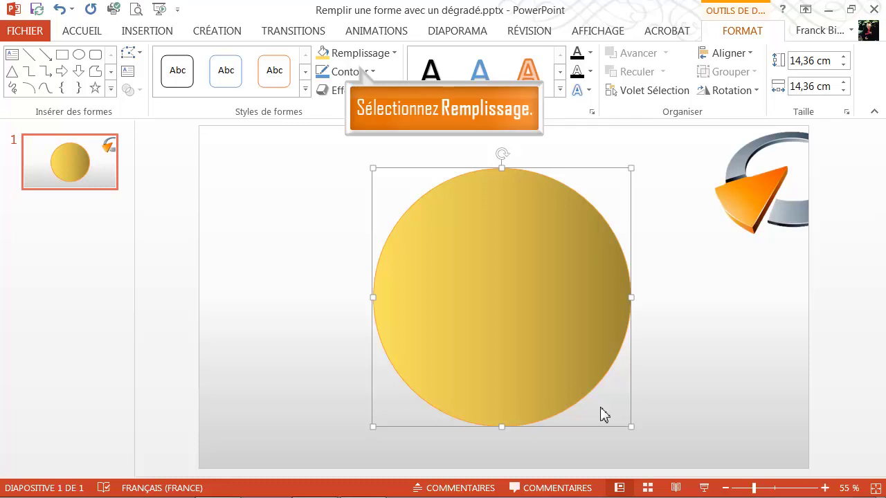
# Open Plus de dégradés… to show the circle's linear 180° gradient with three stops
pyautogui.click(374, 55)
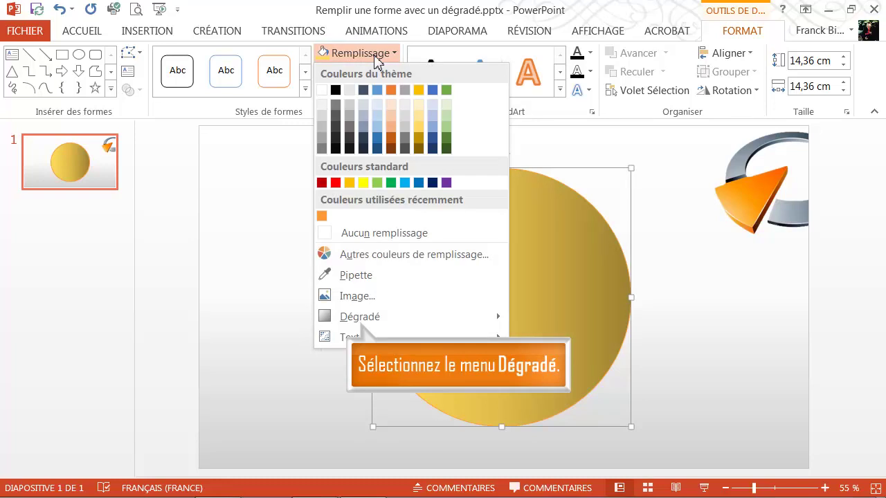
pyautogui.moveTo(360, 316)
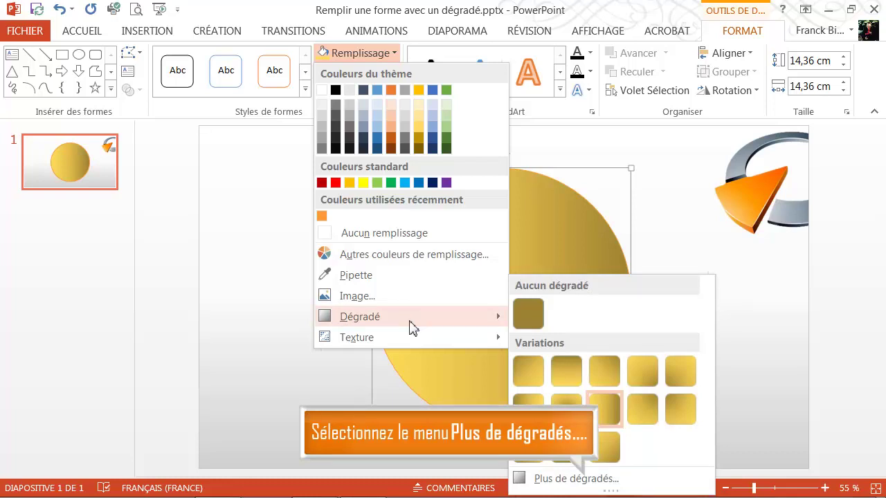
pyautogui.click(585, 480)
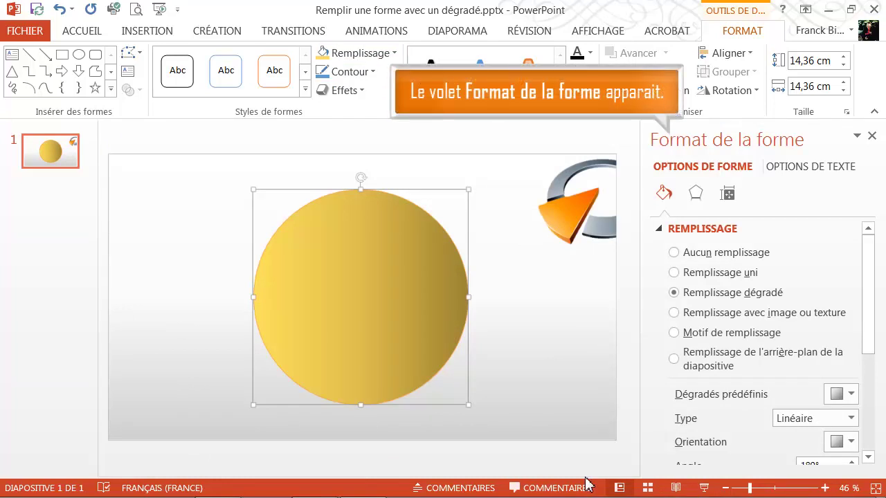
pyautogui.moveTo(868, 338)
pyautogui.mouseDown()
pyautogui.moveTo(883, 355)
pyautogui.moveTo(884, 406)
pyautogui.mouseUp()
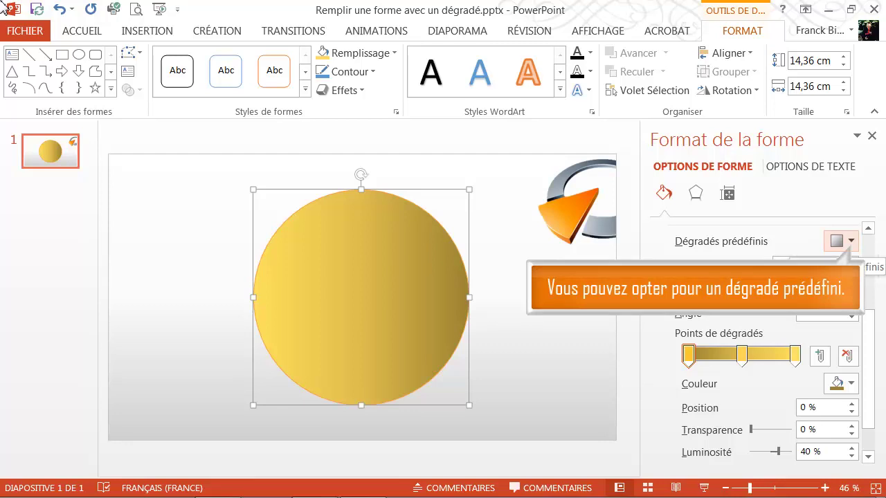
# Apply the light-green preset gradient and change its type from radial to Linéaire
pyautogui.click(852, 242)
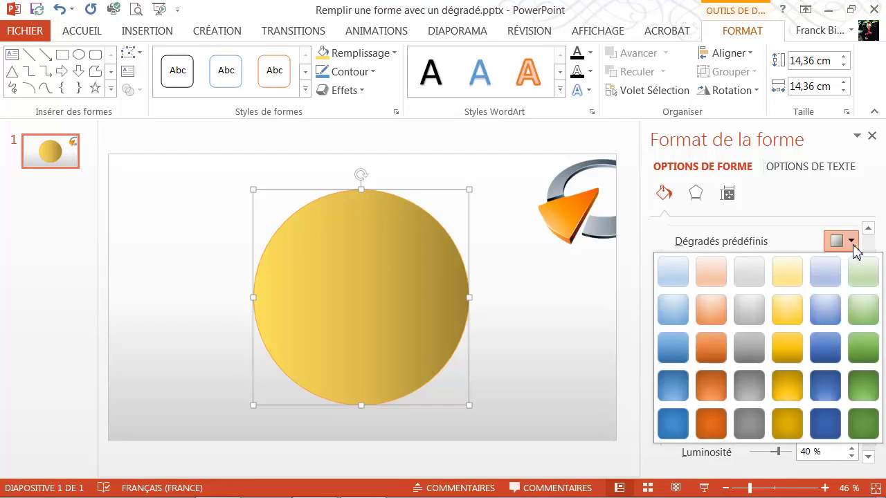
pyautogui.click(859, 317)
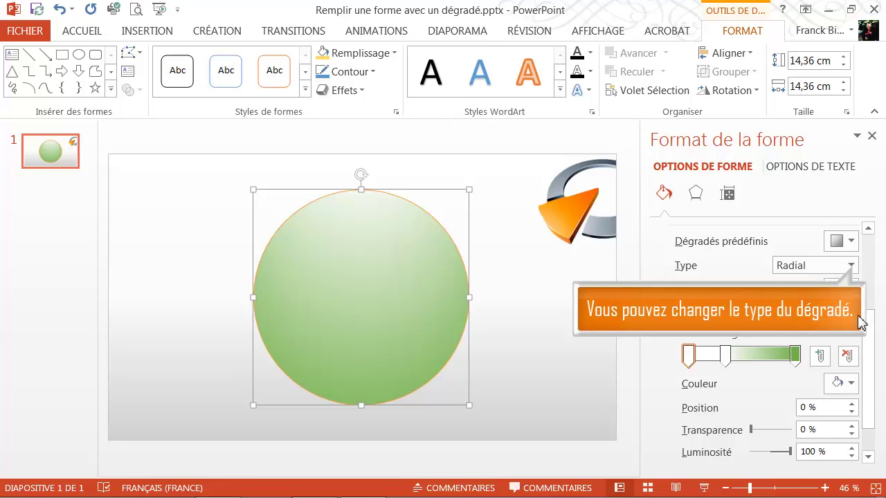
pyautogui.click(853, 267)
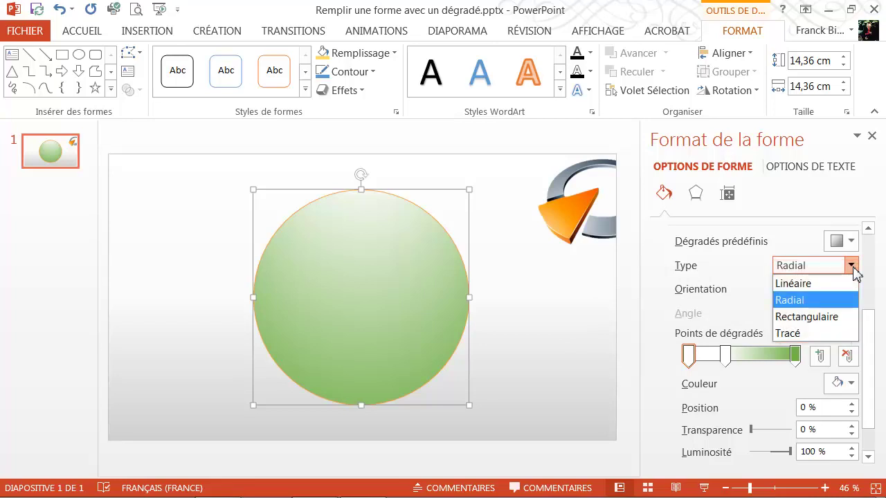
pyautogui.click(830, 283)
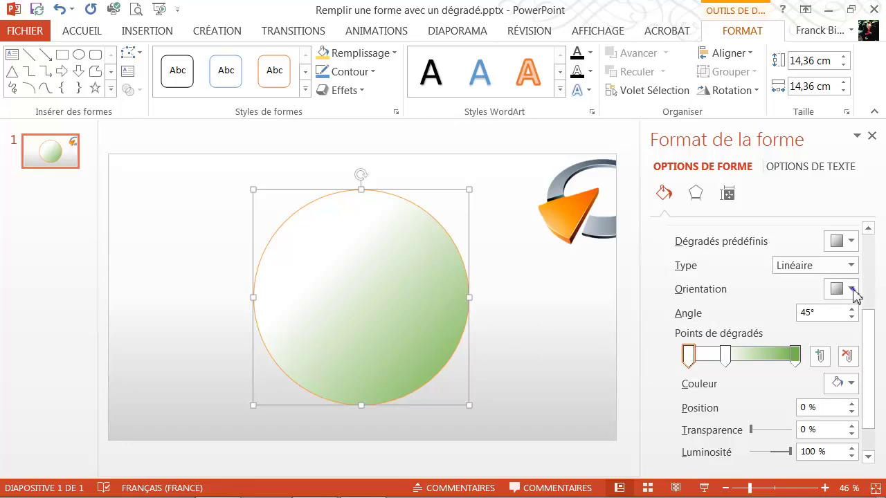
# Choose the vertical 90° orientation preset, then spin the angle up to 100°
pyautogui.click(851, 290)
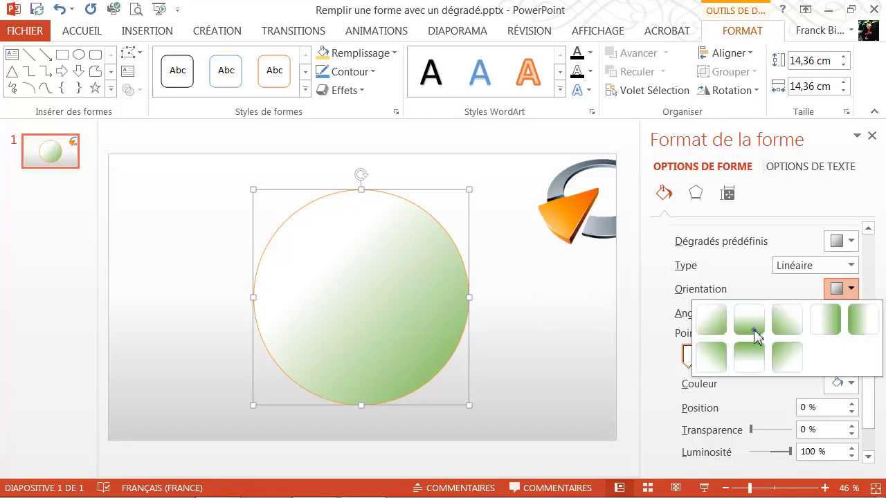
pyautogui.click(756, 332)
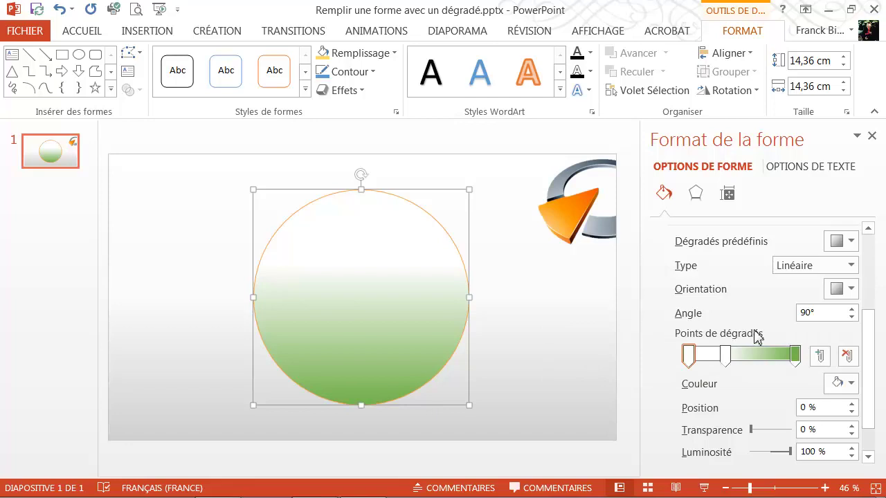
pyautogui.click(852, 309)
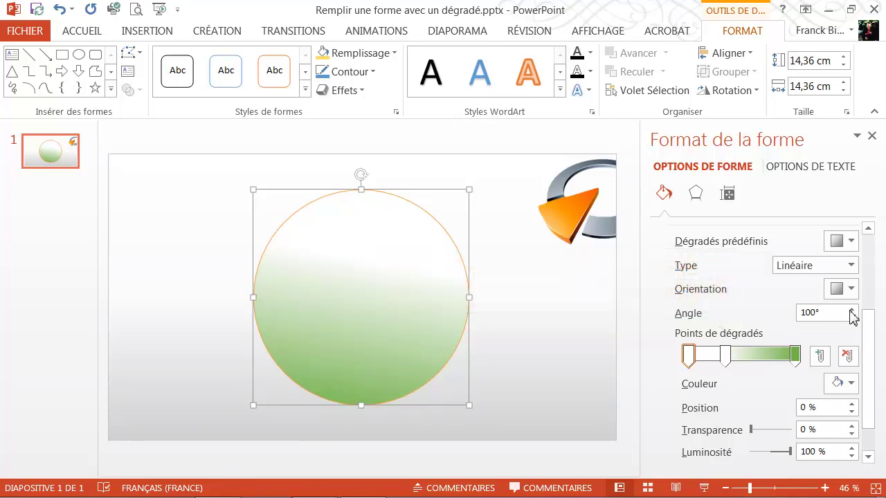
# Slide the white stop to 70%, colour the first stop sky blue, and add a stop at 32%
pyautogui.moveTo(726, 354); pyautogui.dragTo(761, 354)
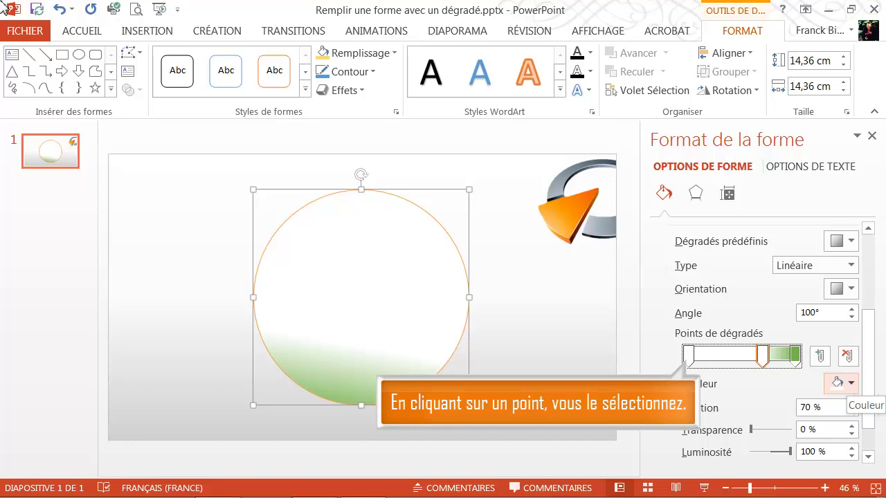
pyautogui.click(688, 357)
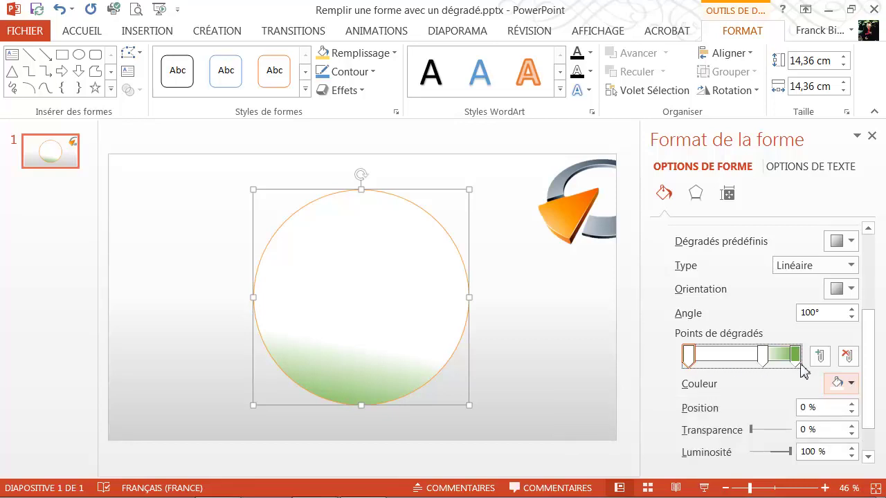
pyautogui.click(853, 383)
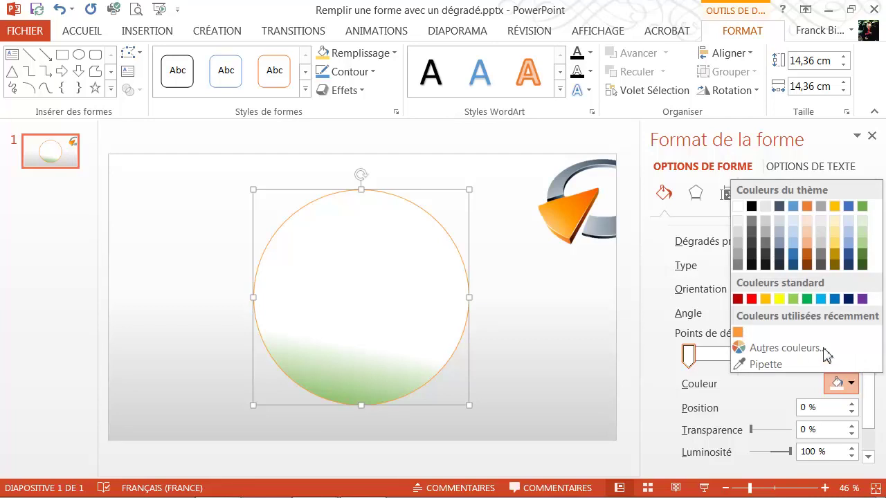
pyautogui.click(819, 299)
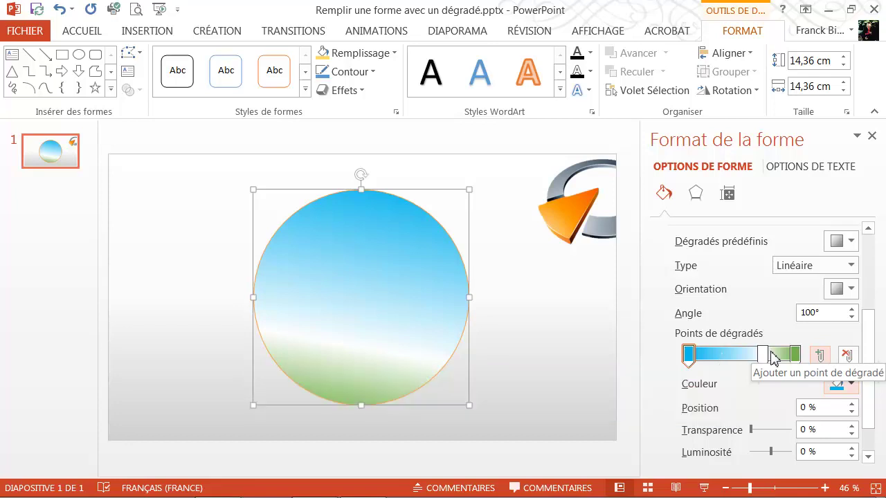
pyautogui.click(723, 356)
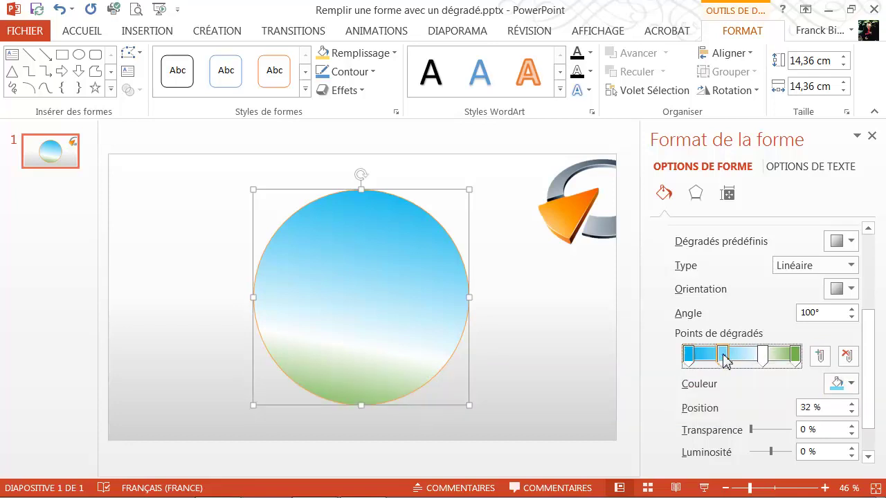
# Colour the 32% stop yellow, remove the white 70% stop, and close Format de la forme
pyautogui.click(851, 384)
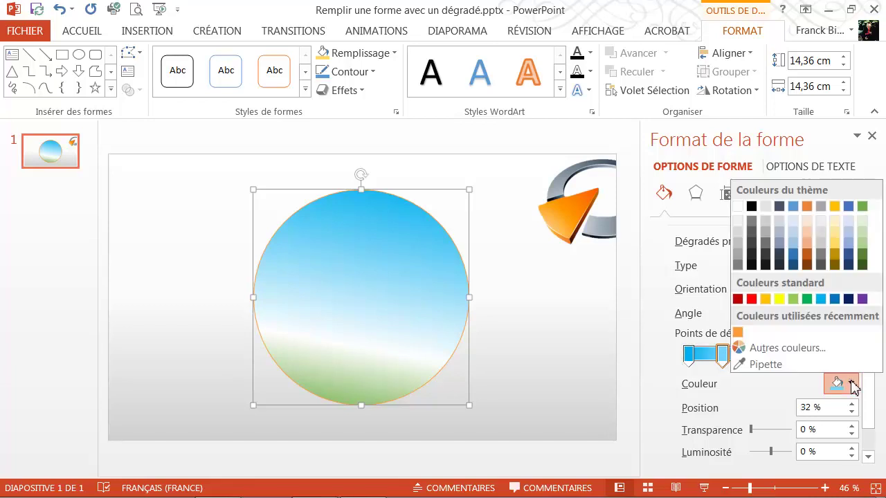
pyautogui.click(765, 299)
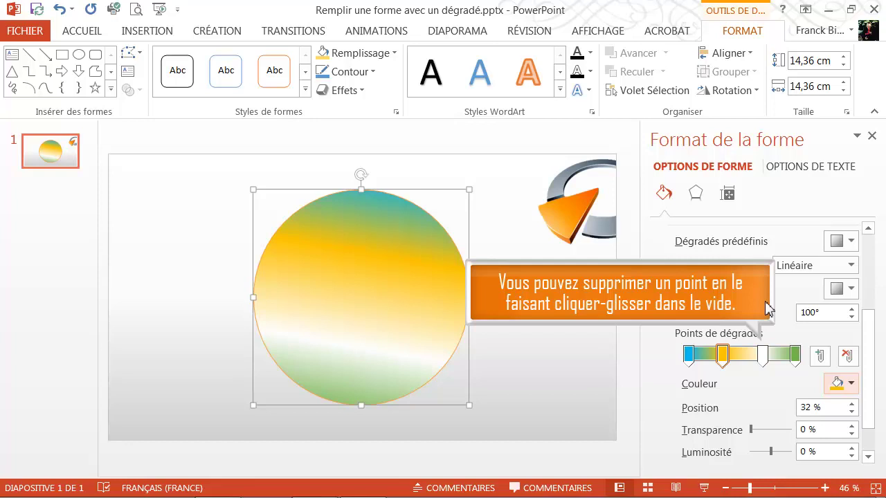
pyautogui.moveTo(767, 361); pyautogui.dragTo(778, 293)
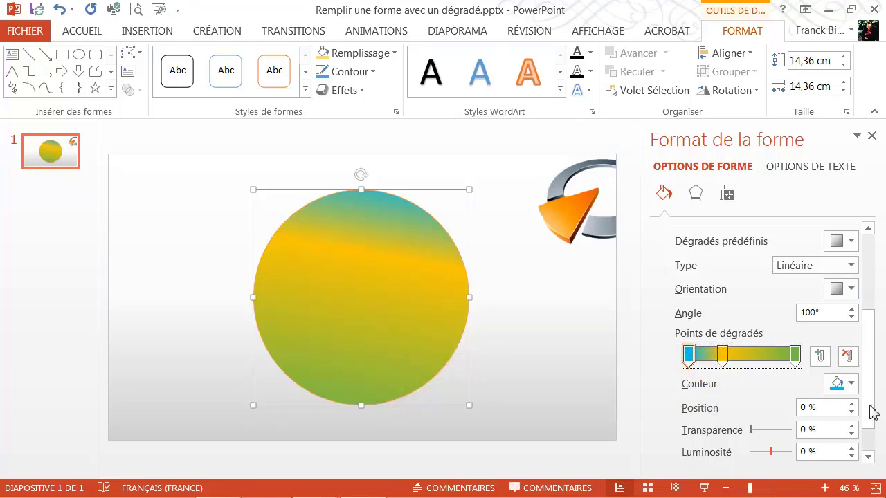
pyautogui.moveTo(872, 412); pyautogui.dragTo(872, 435)
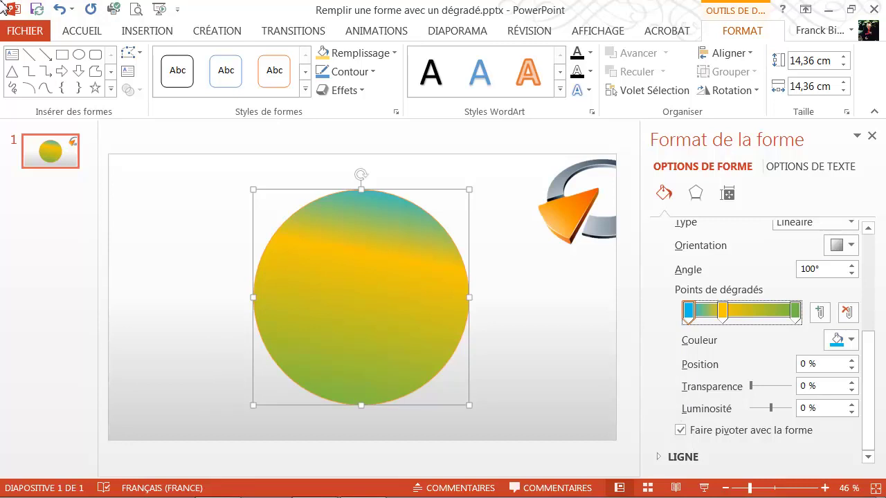
pyautogui.click(872, 136)
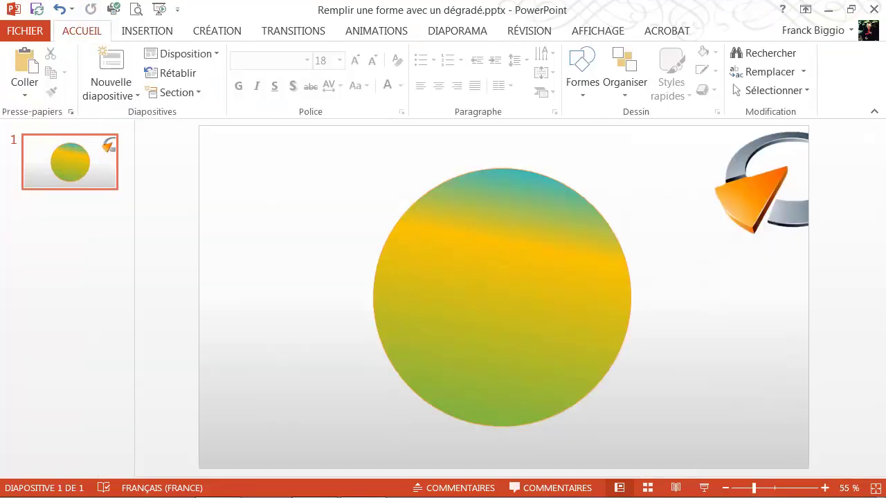